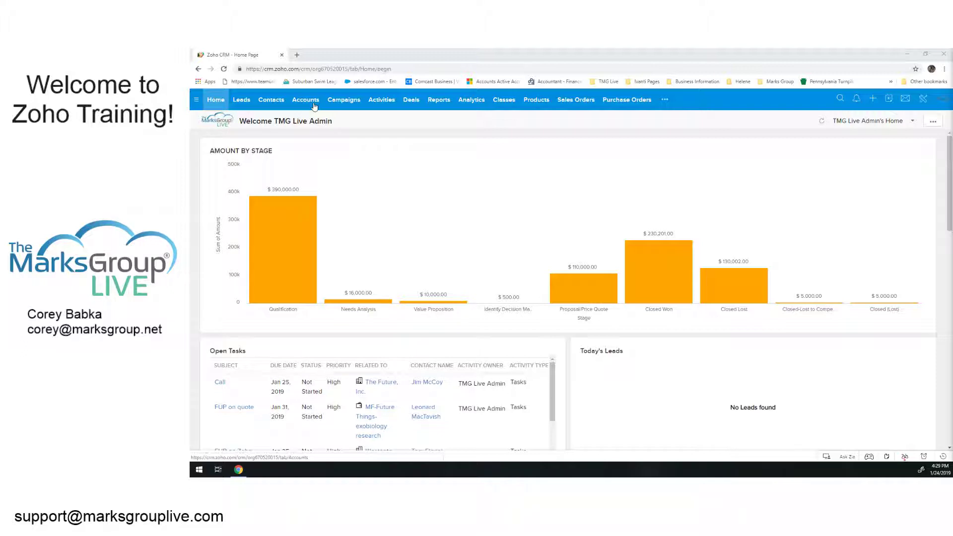
- Browse the 27-account list, check the 23 leads, then return to Accounts
{"action": "left_click", "coordinate": [308, 102]}
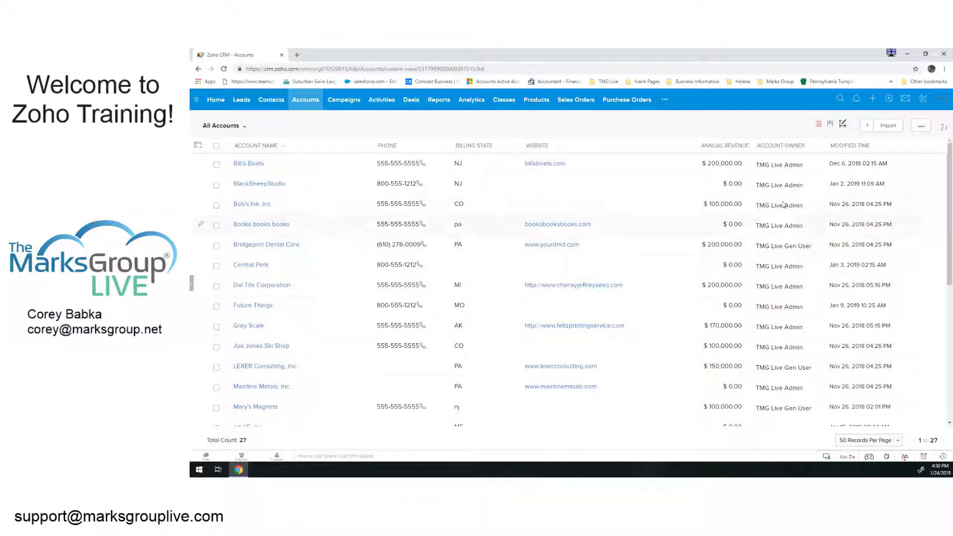
{"action": "left_click", "coordinate": [246, 103]}
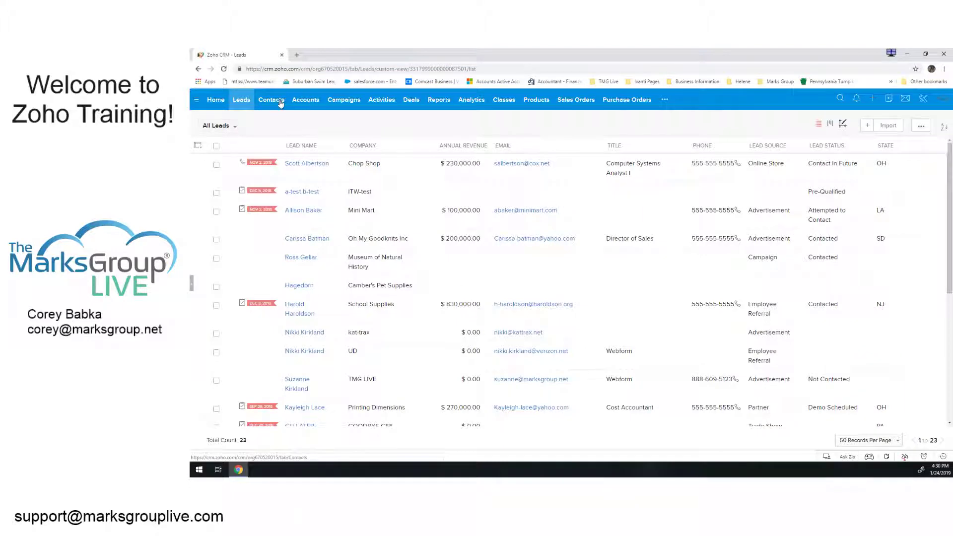
{"action": "left_click", "coordinate": [305, 105]}
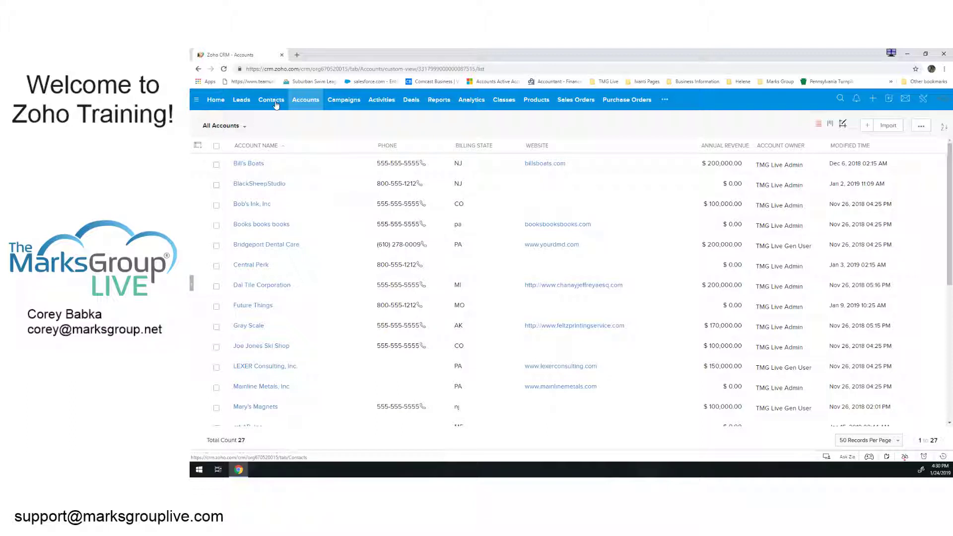
- Sort the Contacts list by Account Name ascending, then return to the Accounts list
{"action": "left_click", "coordinate": [274, 102]}
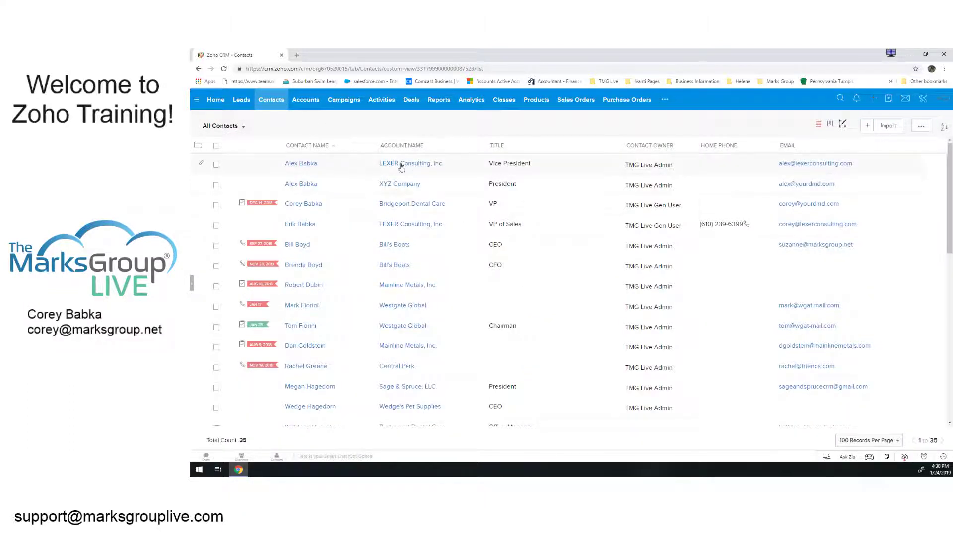
{"action": "left_click", "coordinate": [411, 148]}
{"action": "left_click", "coordinate": [396, 158]}
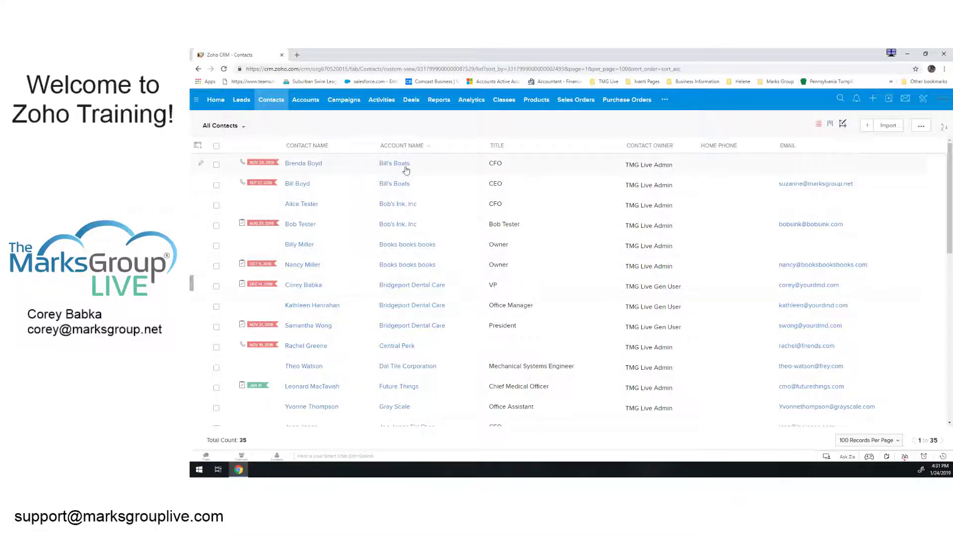
{"action": "left_click", "coordinate": [305, 101]}
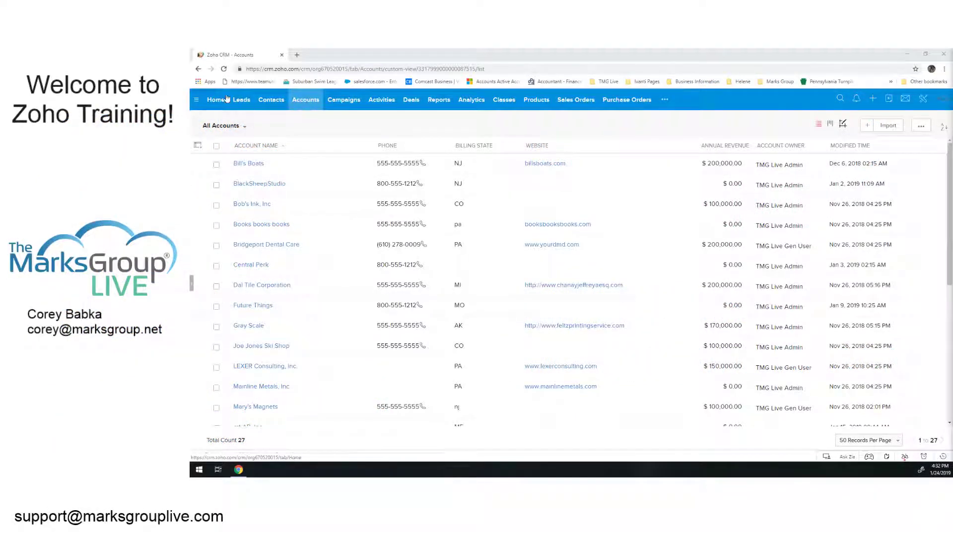
- Reload the All Accounts list of 27 records
{"action": "left_click", "coordinate": [307, 103]}
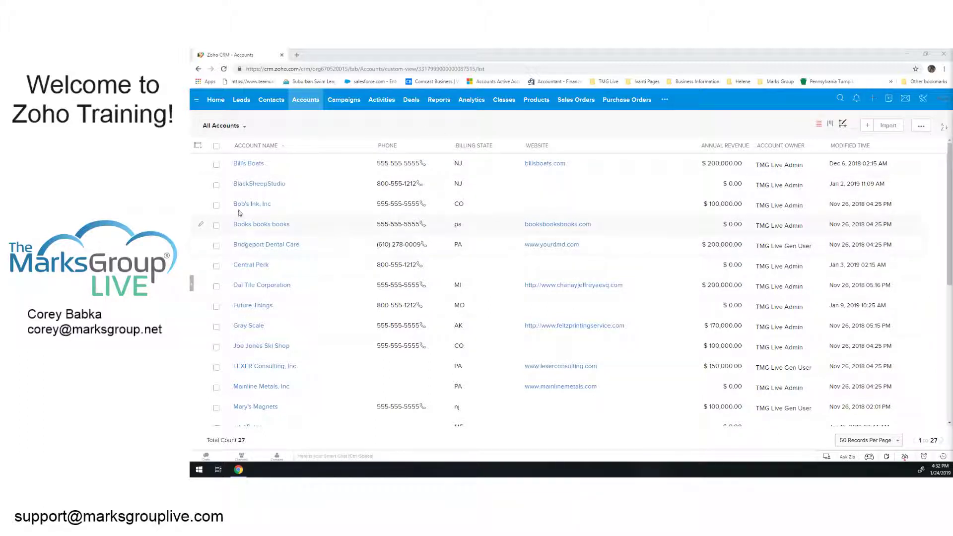
- Open the Bill's Boats account and check its Receivables & Payables totals
{"action": "left_click", "coordinate": [247, 166]}
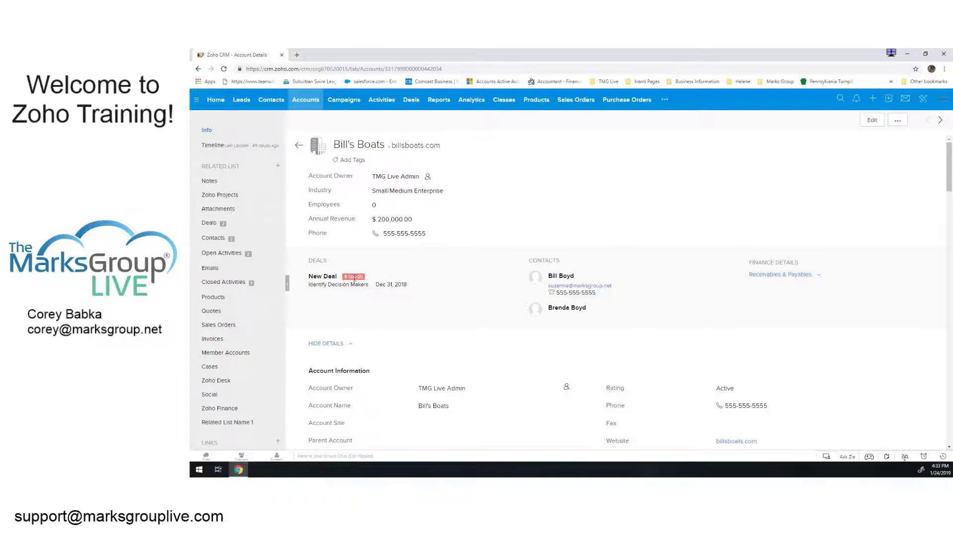
{"action": "left_click_drag", "start_coordinate": [376, 285], "coordinate": [407, 285]}
{"action": "left_click", "coordinate": [448, 291]}
{"action": "left_click", "coordinate": [799, 276]}
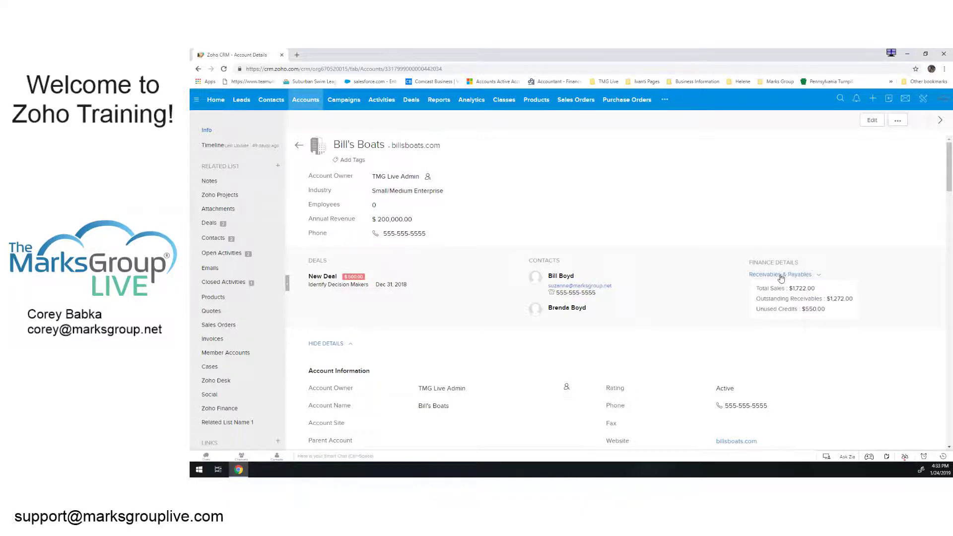
{"action": "left_click", "coordinate": [739, 215]}
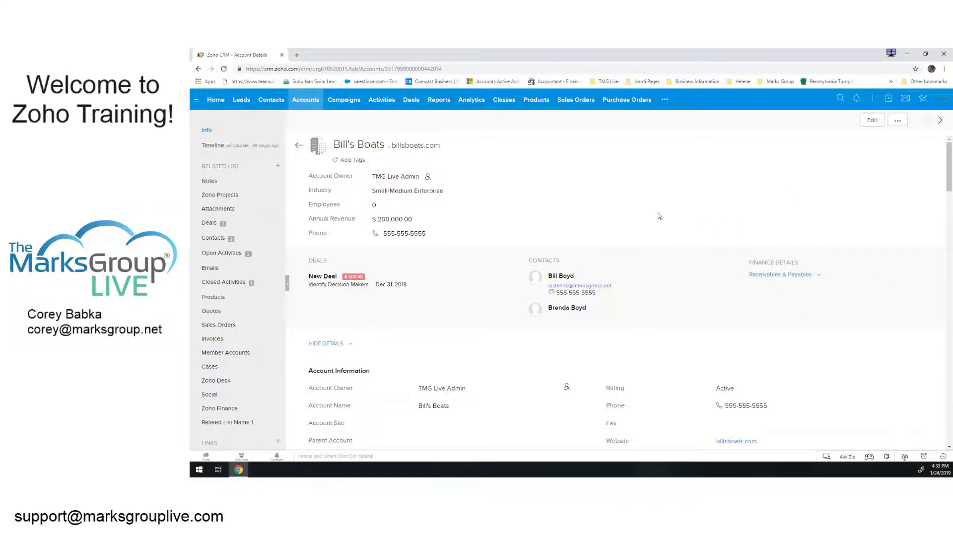
- View each of Bill's Boats' two linked contacts, ending on the CFO's record
{"action": "left_click", "coordinate": [558, 279]}
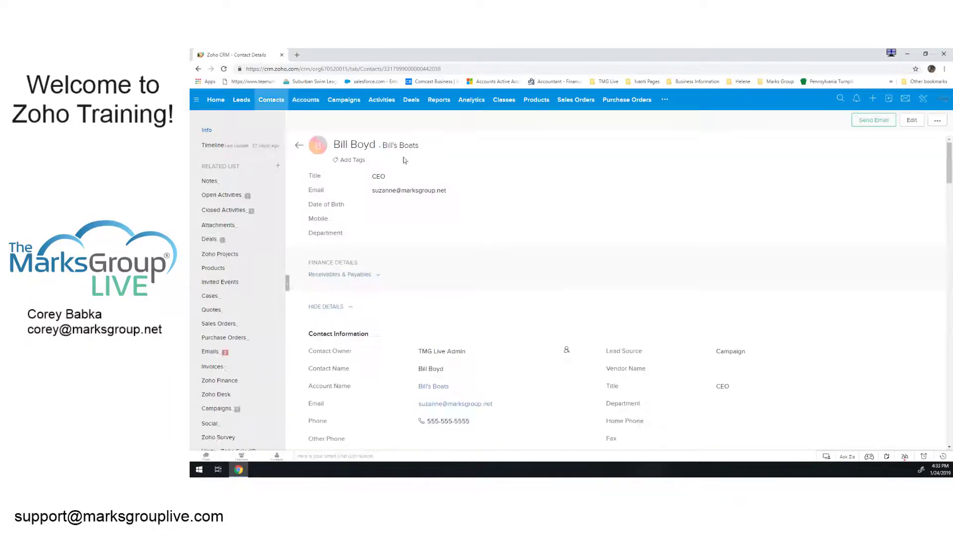
{"action": "left_click", "coordinate": [400, 146]}
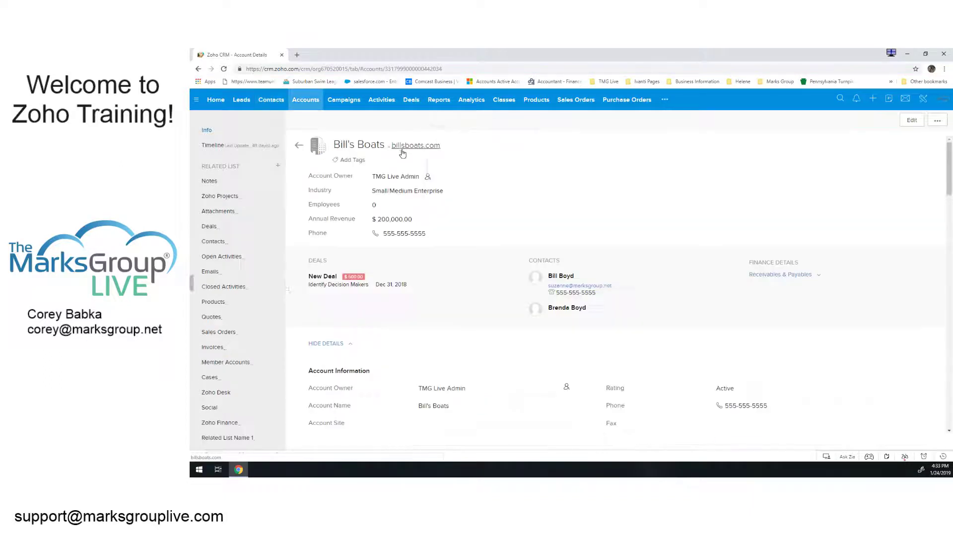
{"action": "left_click", "coordinate": [558, 309]}
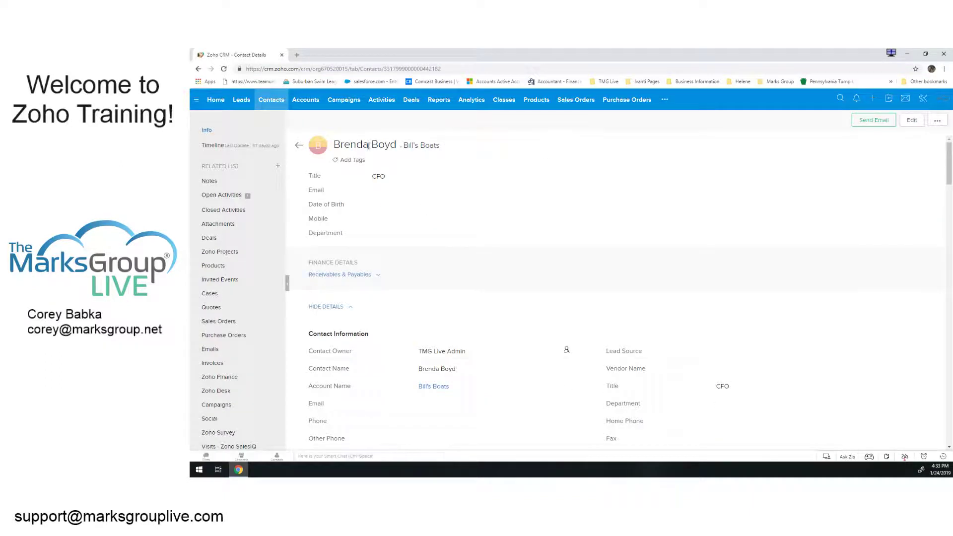
- Open the Books books books account and jump to its Open Activities section
{"action": "left_click", "coordinate": [305, 100]}
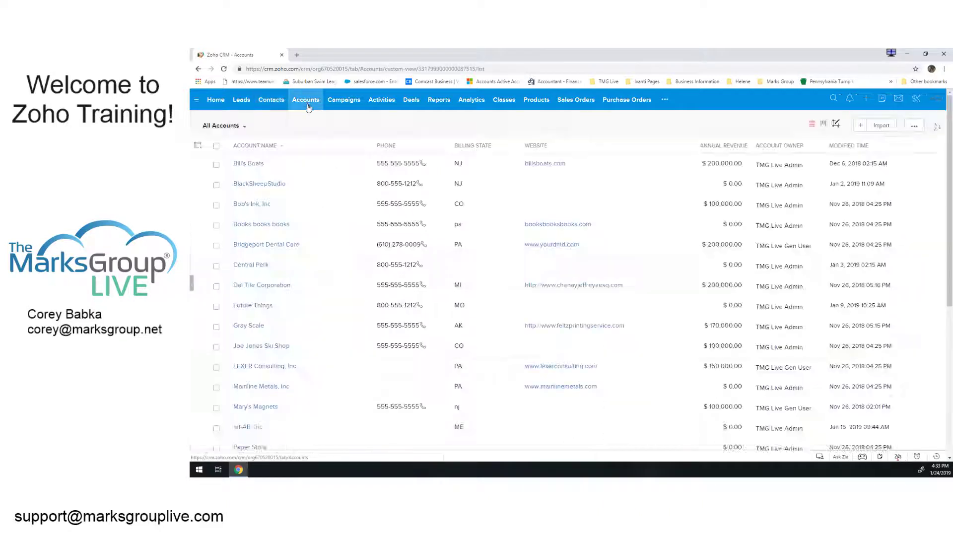
{"action": "left_click", "coordinate": [256, 224]}
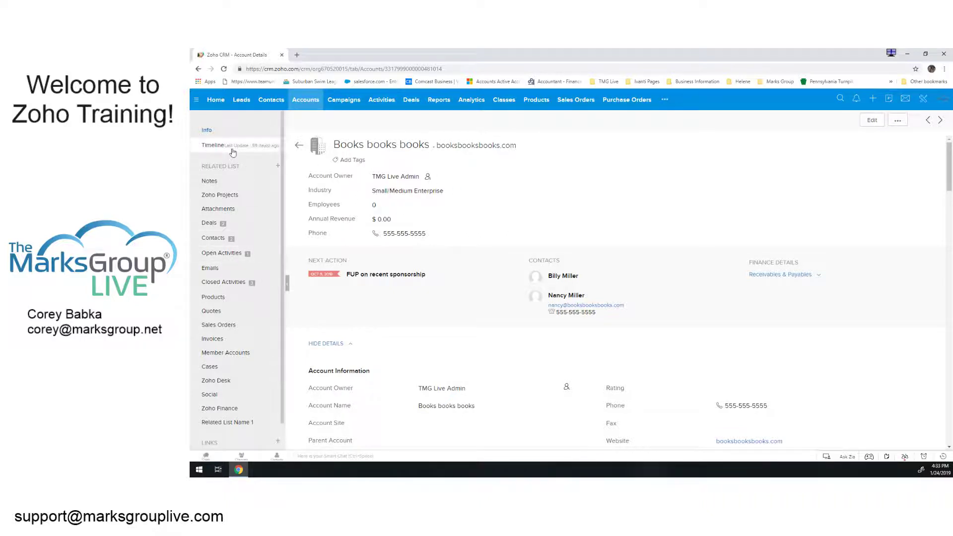
{"action": "left_click", "coordinate": [219, 256]}
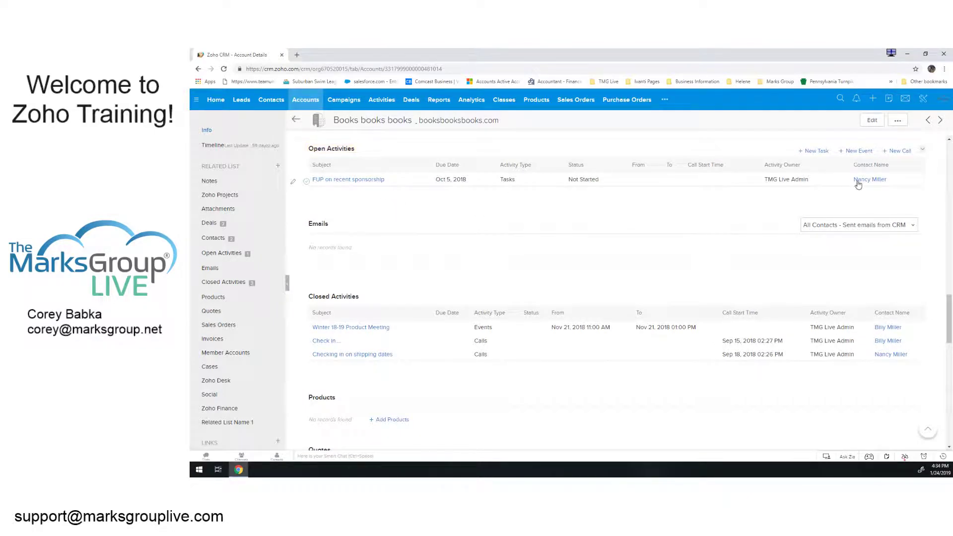
{"action": "mouse_move", "coordinate": [874, 183]}
- Open the first linked contact and view its closed Winter 18-19 Product Meeting and Check in call
{"action": "left_click", "coordinate": [883, 331]}
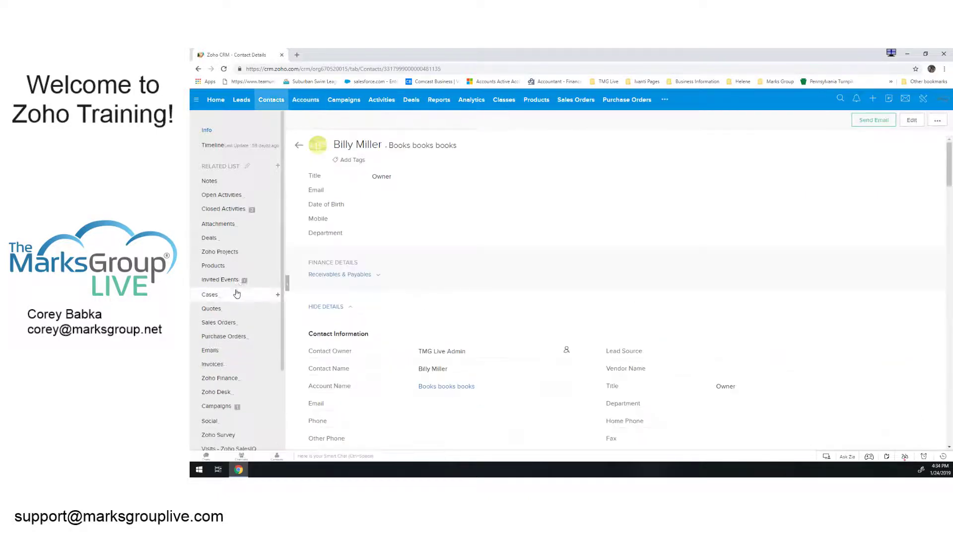
{"action": "left_click", "coordinate": [227, 209]}
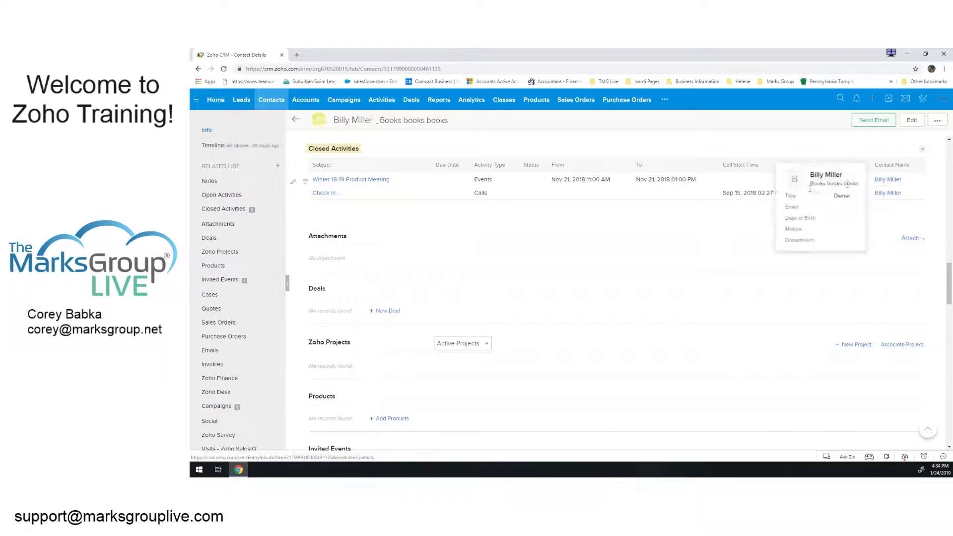
{"action": "mouse_move", "coordinate": [414, 122]}
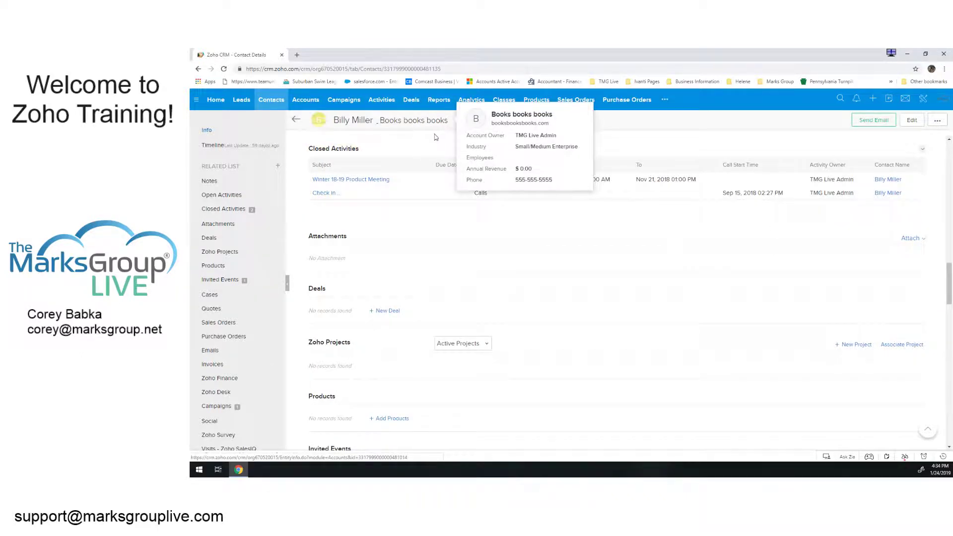
- Return to the Books books books account and review its closed activities
{"action": "left_click", "coordinate": [414, 121]}
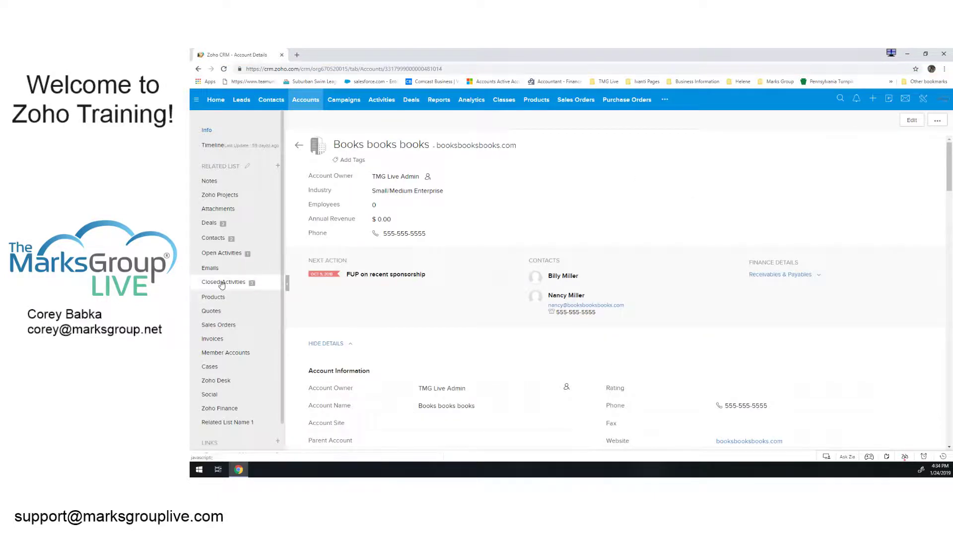
{"action": "left_click", "coordinate": [222, 283]}
{"action": "mouse_move", "coordinate": [883, 211]}
{"action": "scroll", "coordinate": [650, 202], "scroll_direction": "up", "scroll_amount": 3}
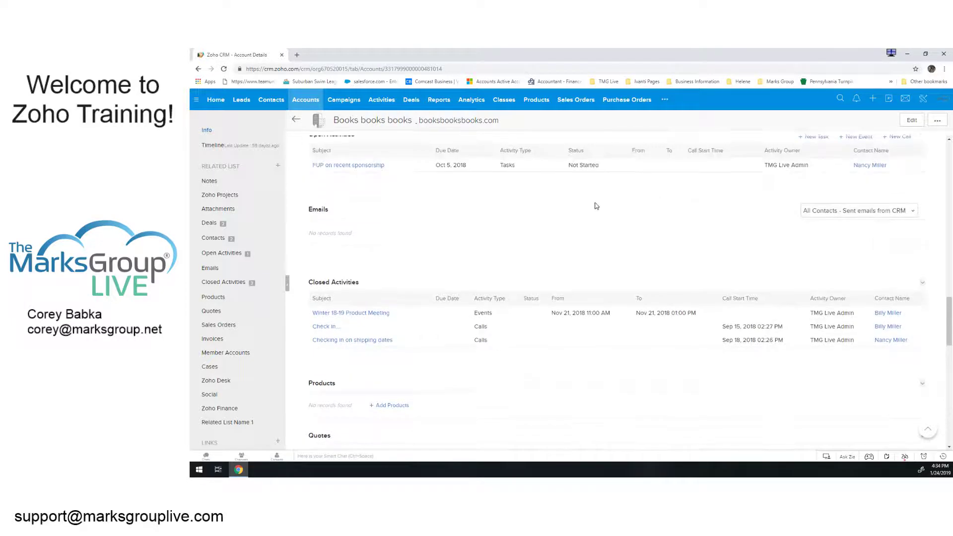
{"action": "scroll", "coordinate": [596, 206], "scroll_direction": "up", "scroll_amount": 2}
- Open the second contact and review her FUP on recent sponsorship task and closed call
{"action": "left_click", "coordinate": [866, 231]}
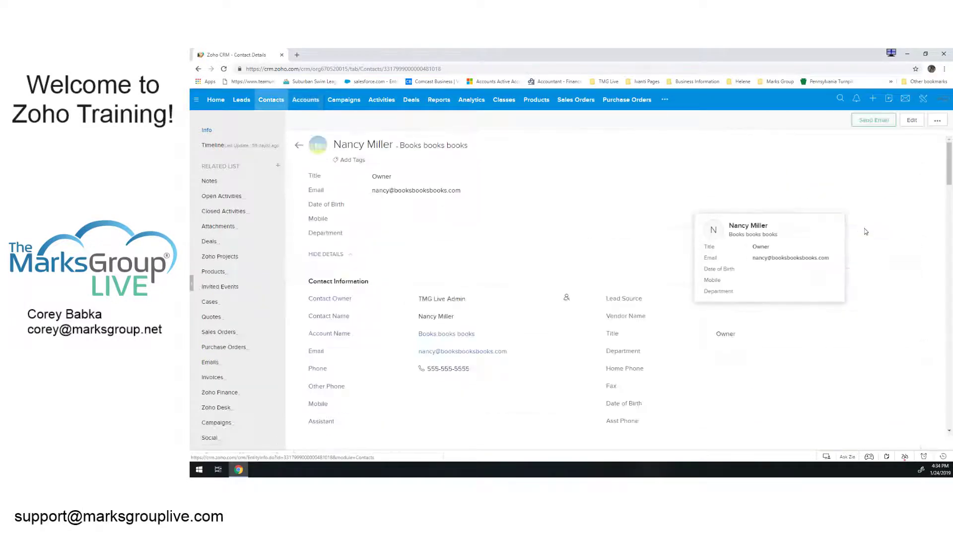
{"action": "left_click", "coordinate": [234, 211]}
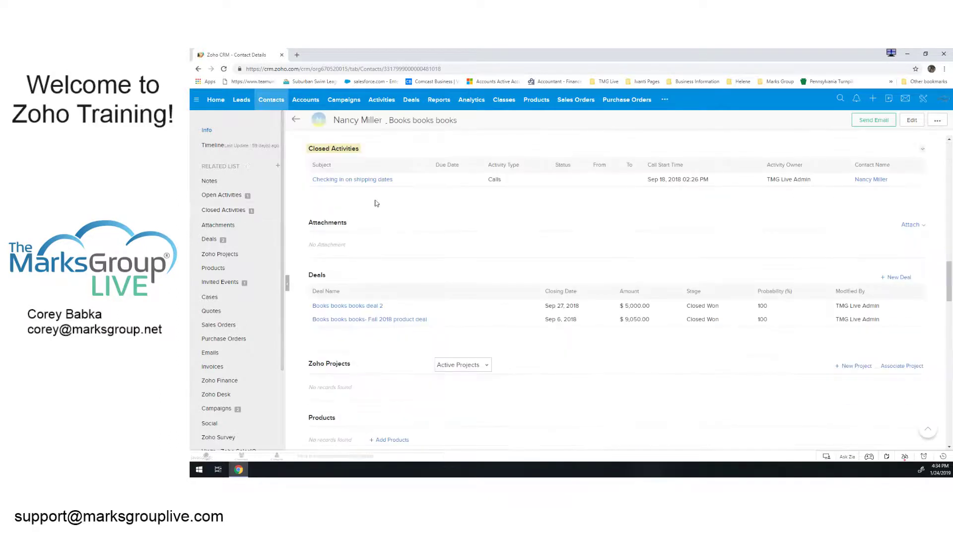
{"action": "scroll", "coordinate": [388, 203], "scroll_direction": "up", "scroll_amount": 3}
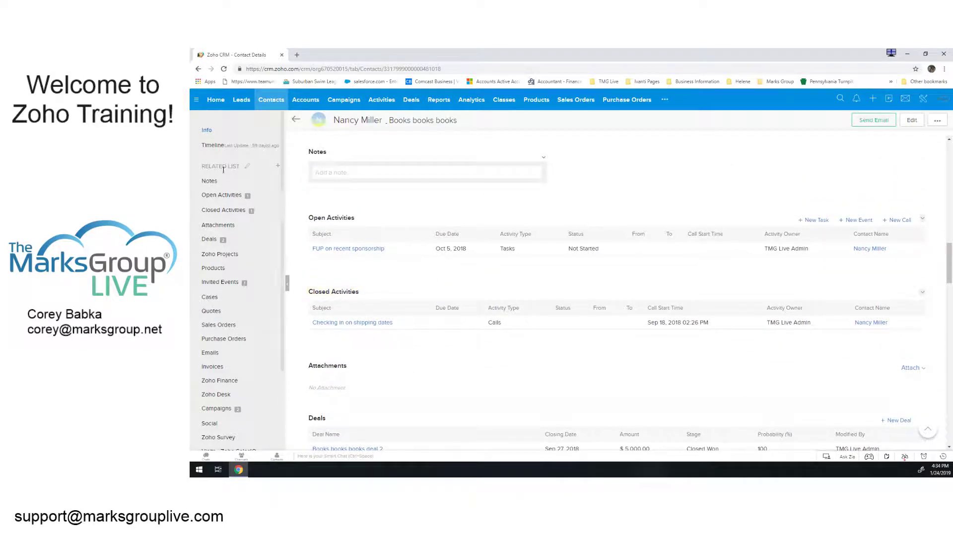
- Reopen Books books books from the All Accounts list
{"action": "left_click", "coordinate": [304, 101]}
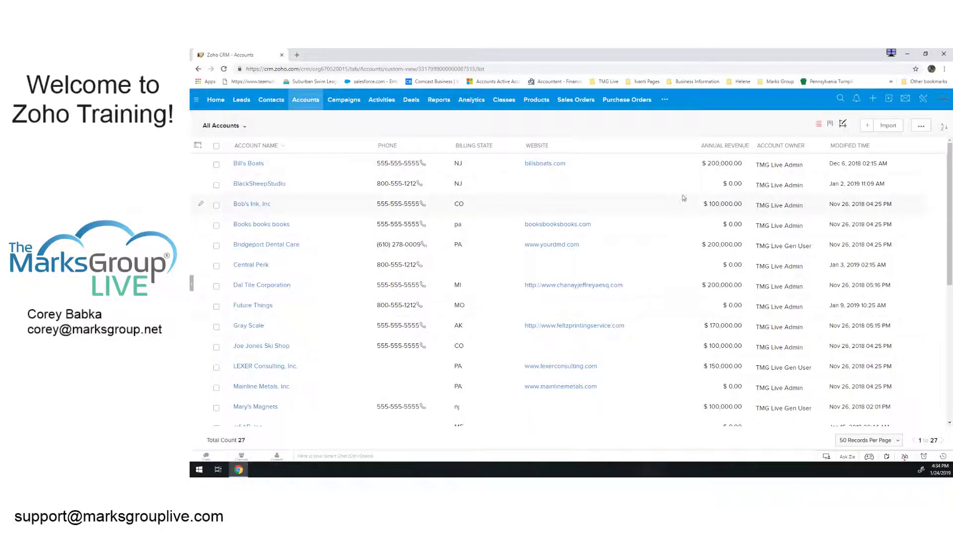
{"action": "left_click", "coordinate": [263, 225]}
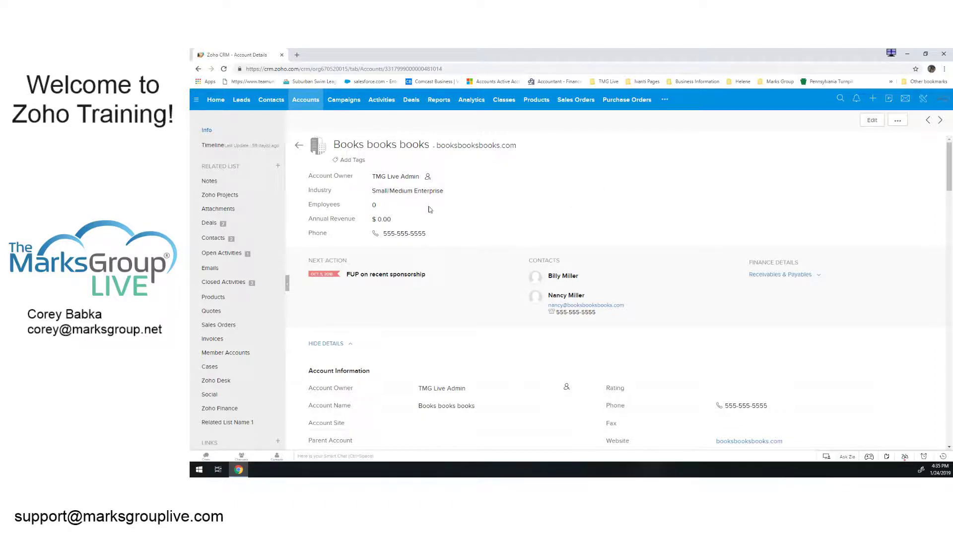
- Review the account's closed activities, then return to the top of its details
{"action": "left_click", "coordinate": [234, 282]}
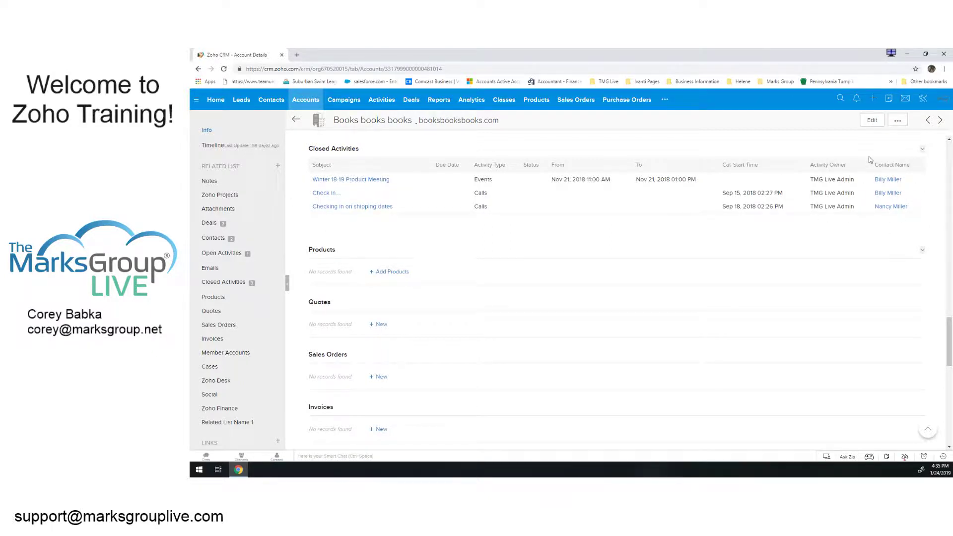
{"action": "scroll", "coordinate": [665, 174], "scroll_direction": "up", "scroll_amount": 10}
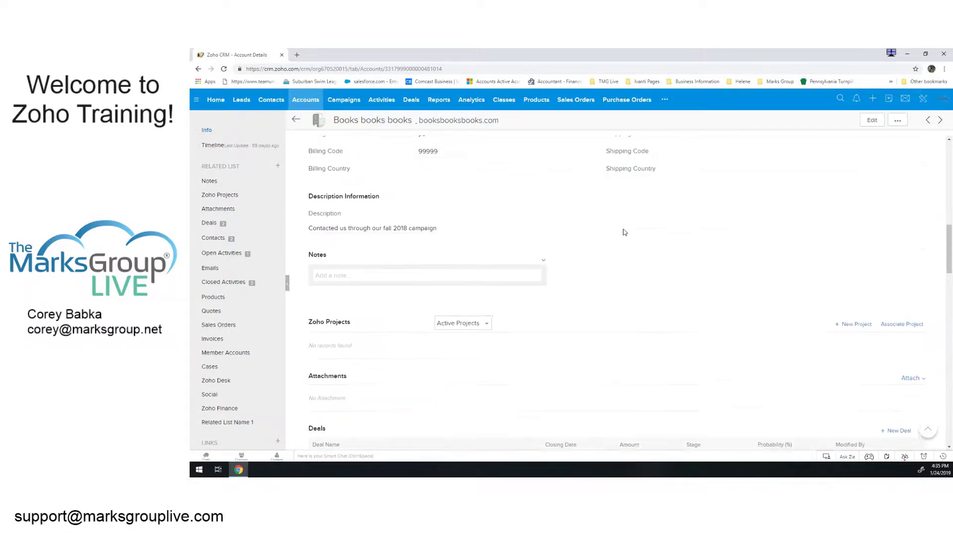
{"action": "scroll", "coordinate": [622, 229], "scroll_direction": "up", "scroll_amount": 5}
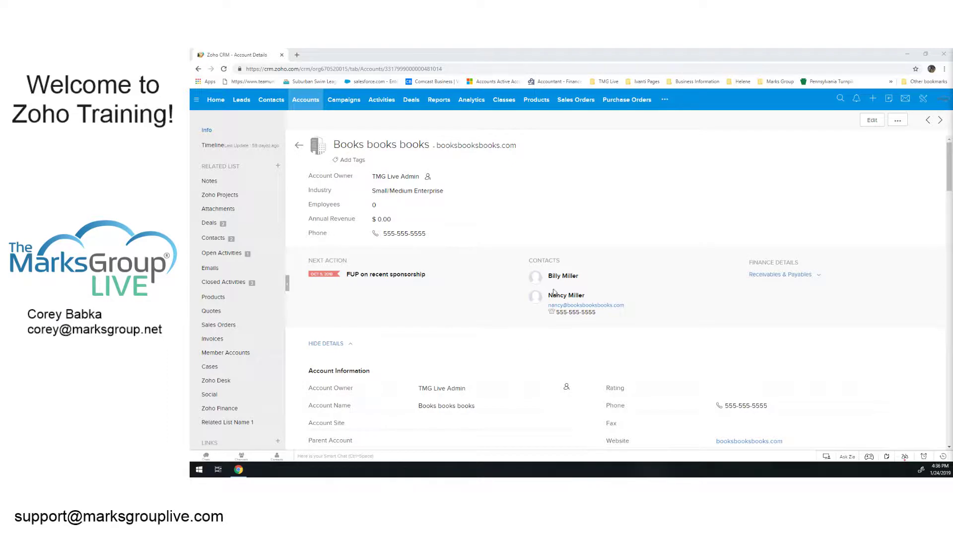
- Open the first linked contact and glance at the new-activity options without adding one
{"action": "left_click", "coordinate": [564, 278]}
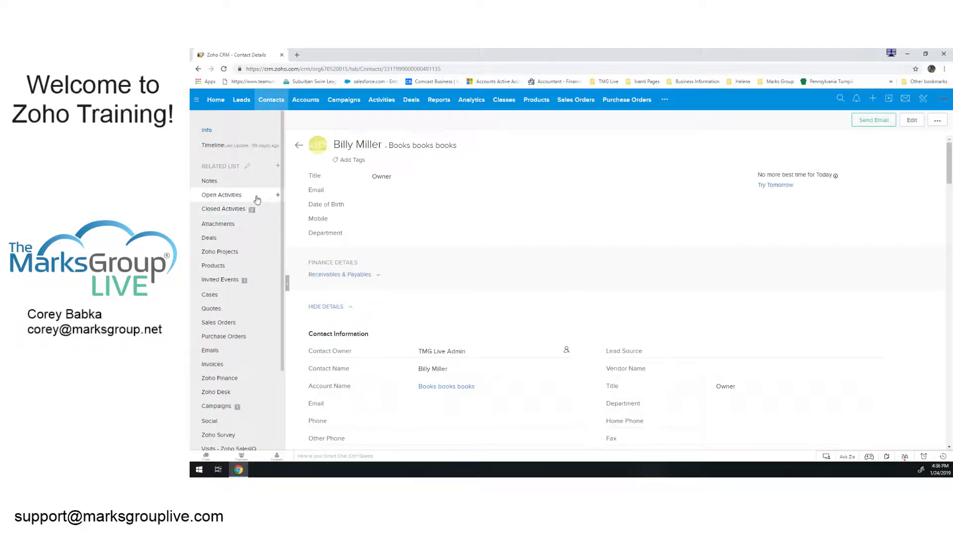
{"action": "left_click", "coordinate": [277, 194]}
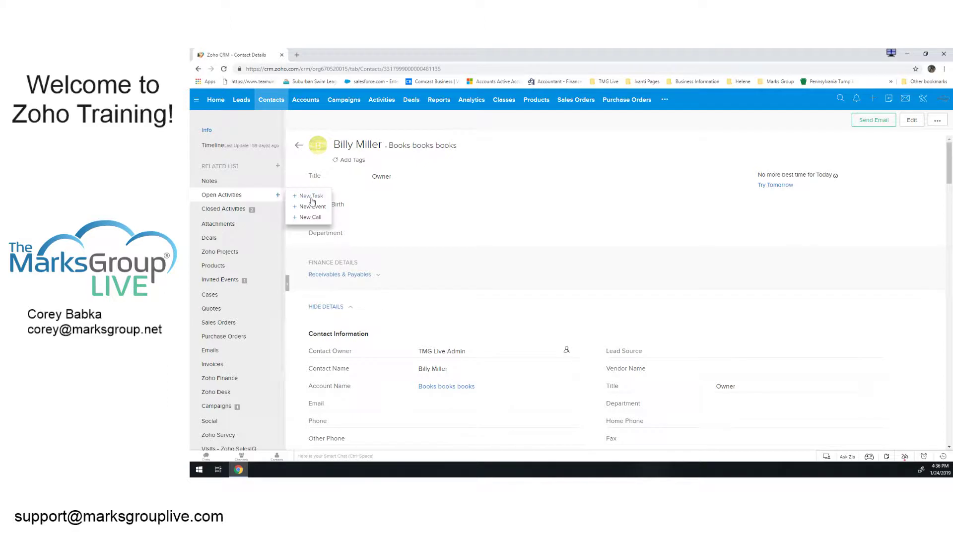
{"action": "left_click", "coordinate": [606, 195]}
- Return to the Books books books account via the link in the contact's header
{"action": "left_click", "coordinate": [407, 147]}
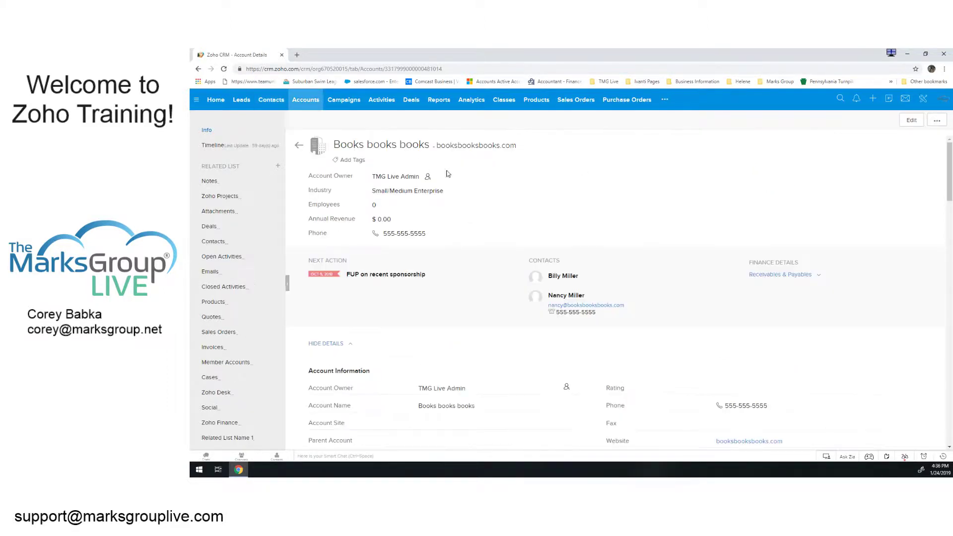